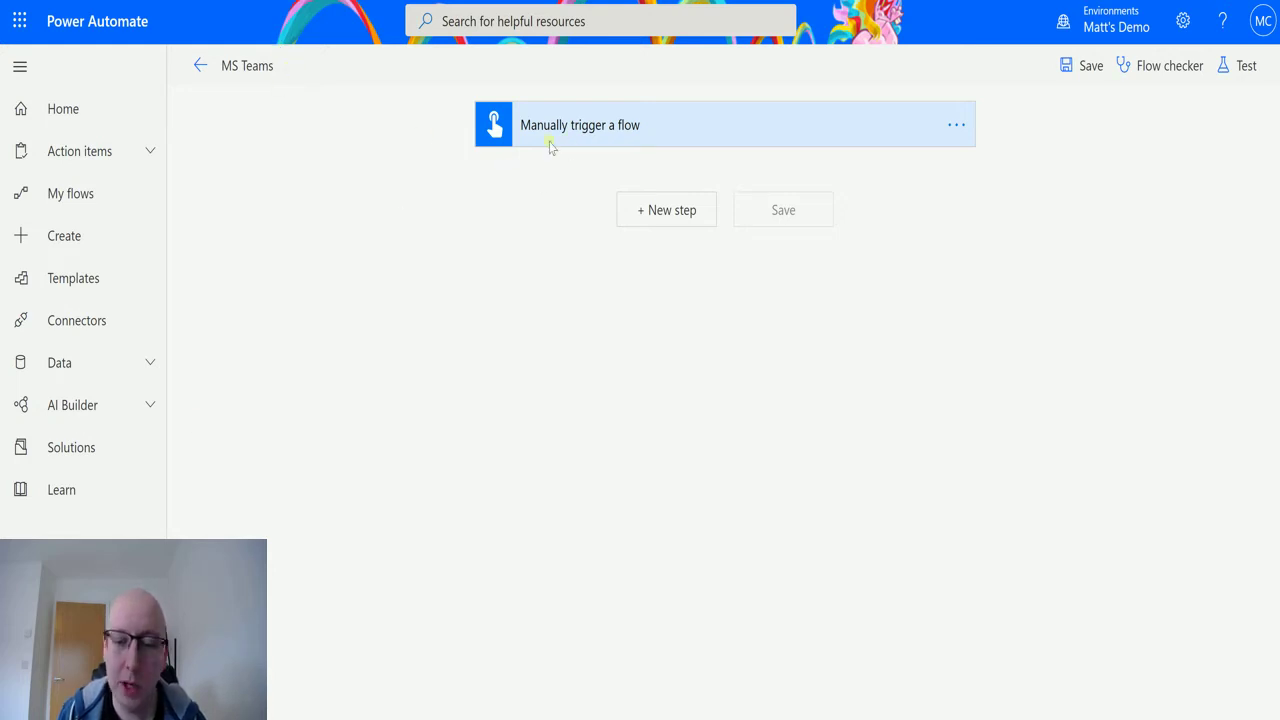
left_click(662, 210)
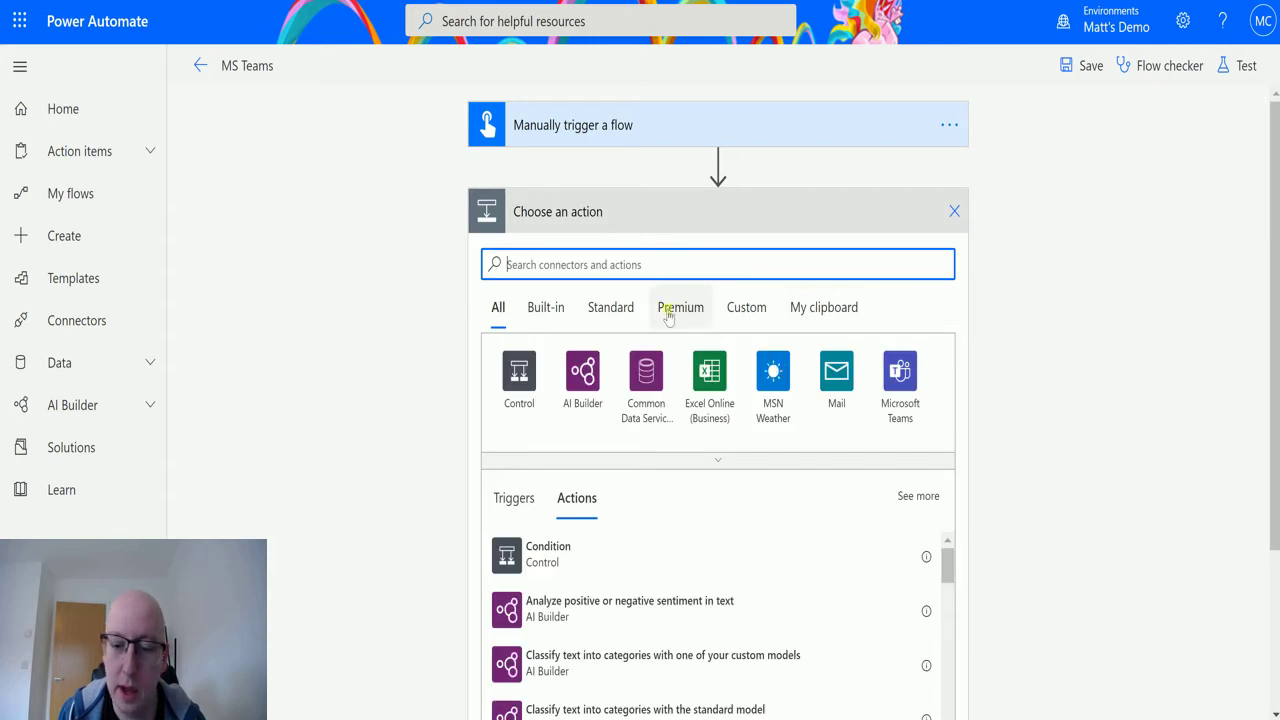
left_click(905, 378)
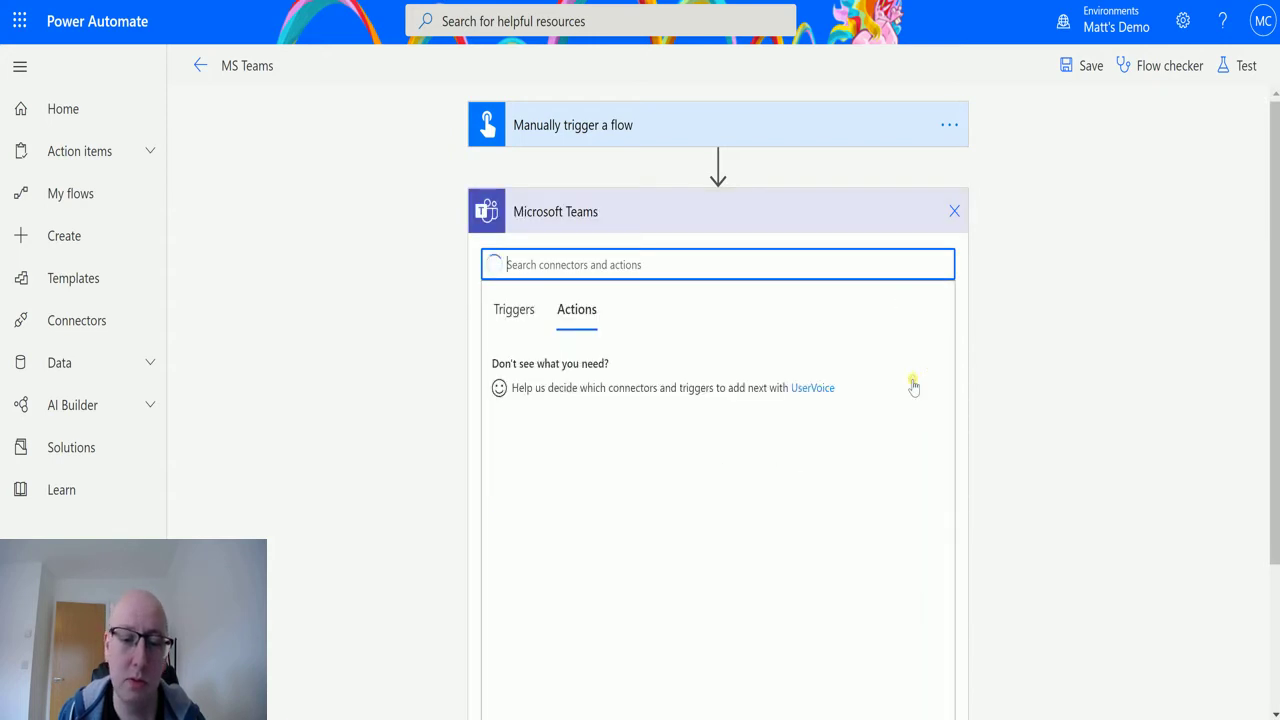
scroll(720, 340, "down", 2)
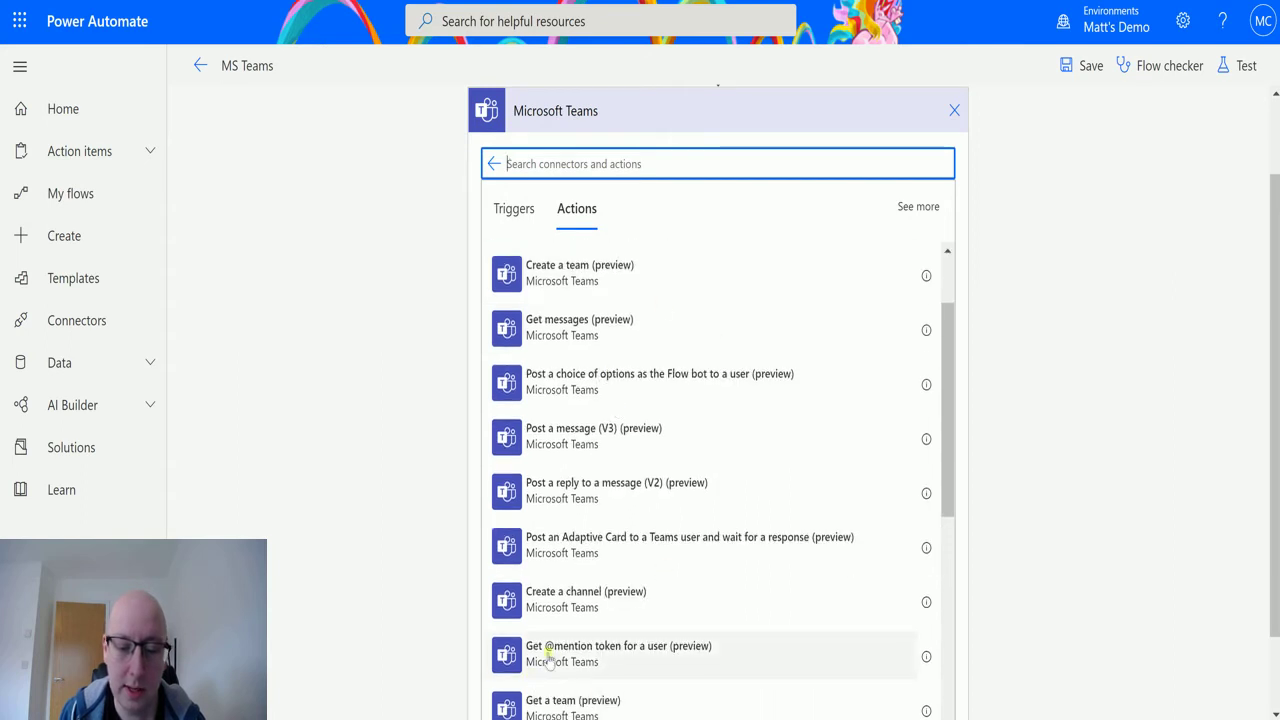
left_click(624, 658)
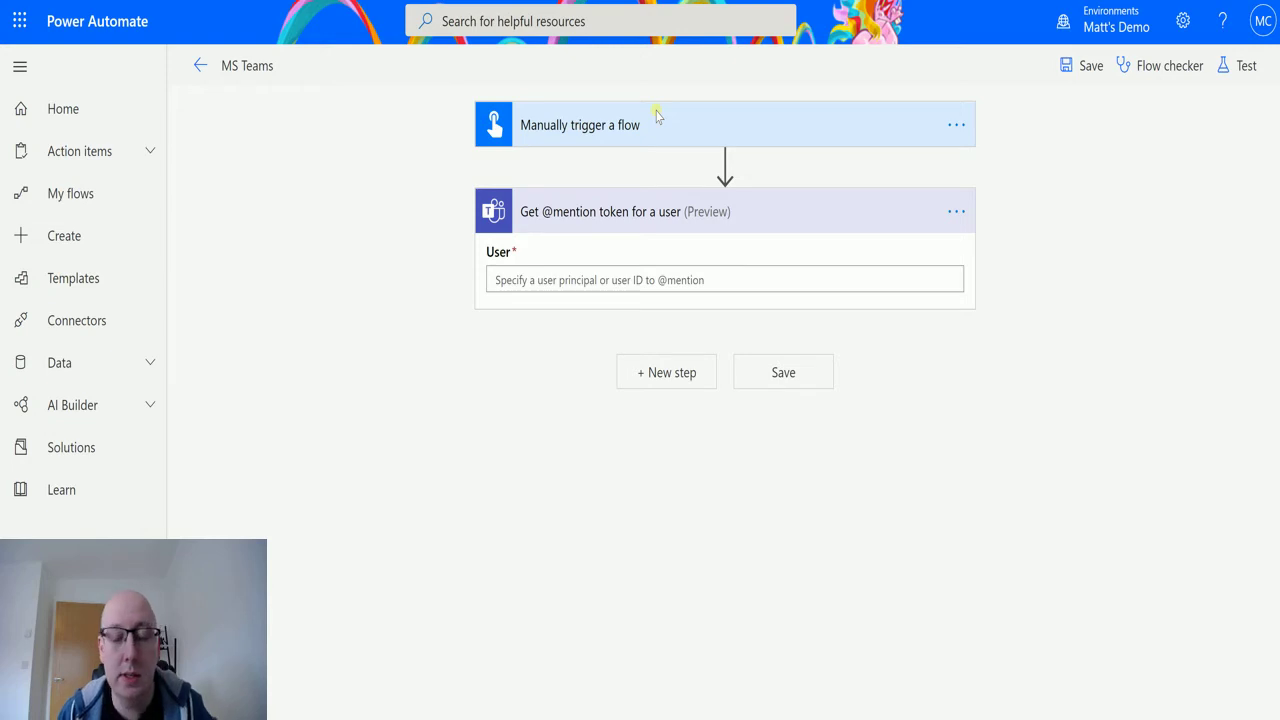
- Fill the User field with the account's e-mail copied from the profile, completing the .onmicrosoft.com domain
left_click(1262, 21)
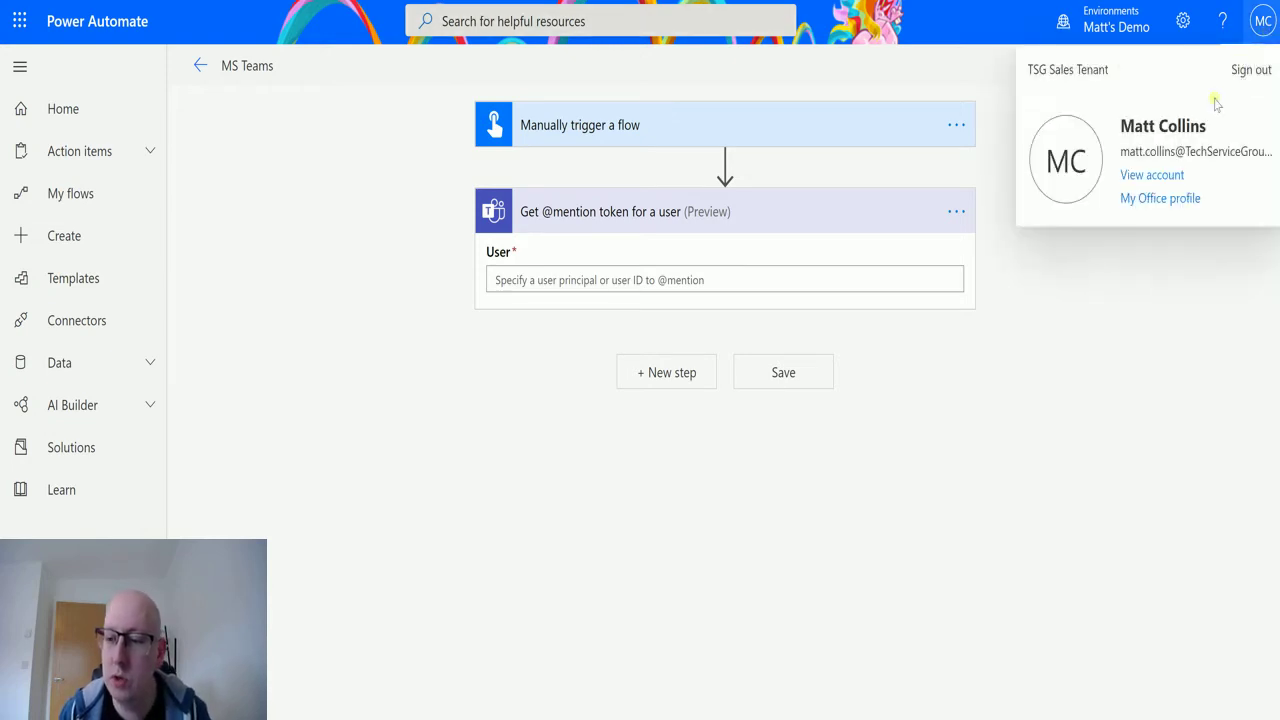
left_click_drag(1121, 151, 1273, 151)
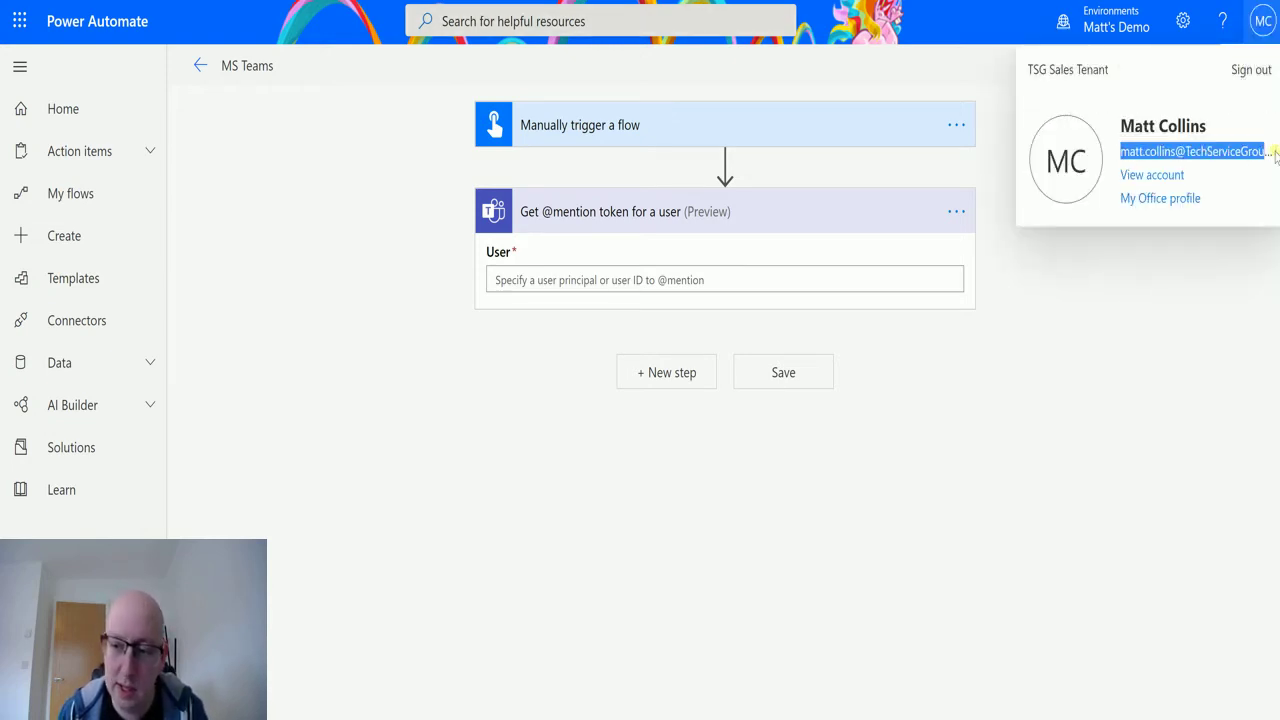
left_click(598, 280)
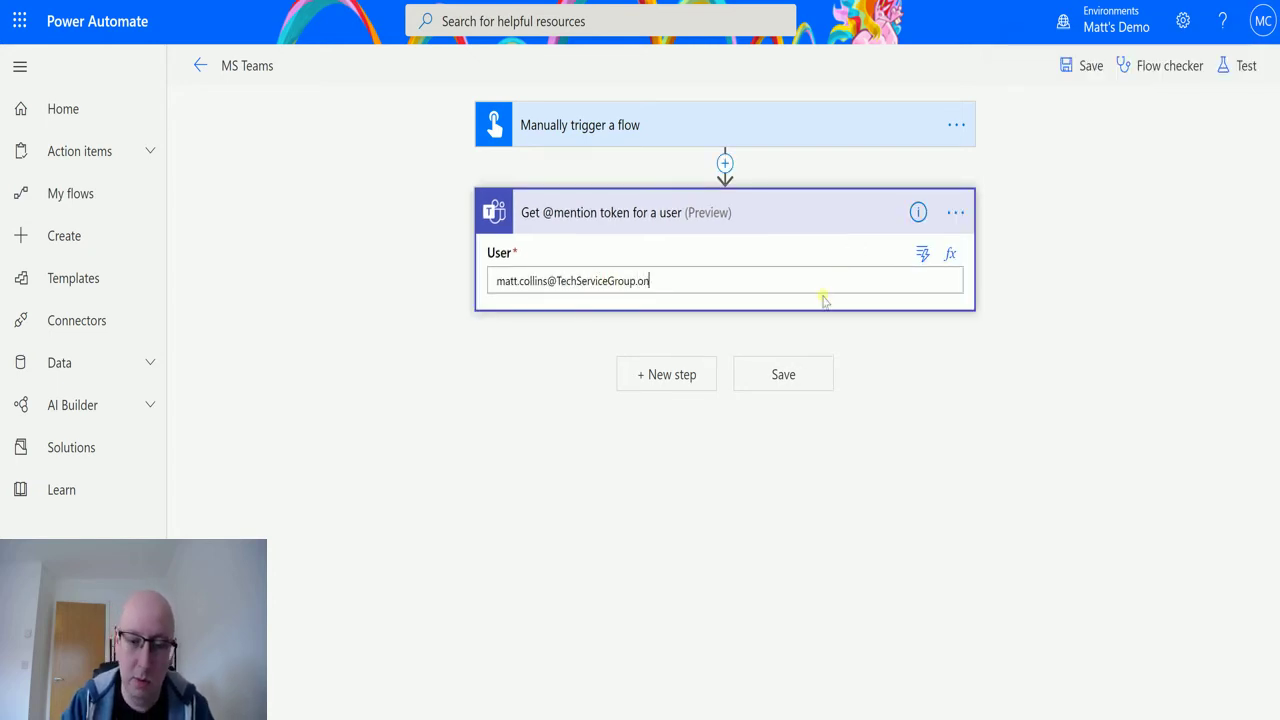
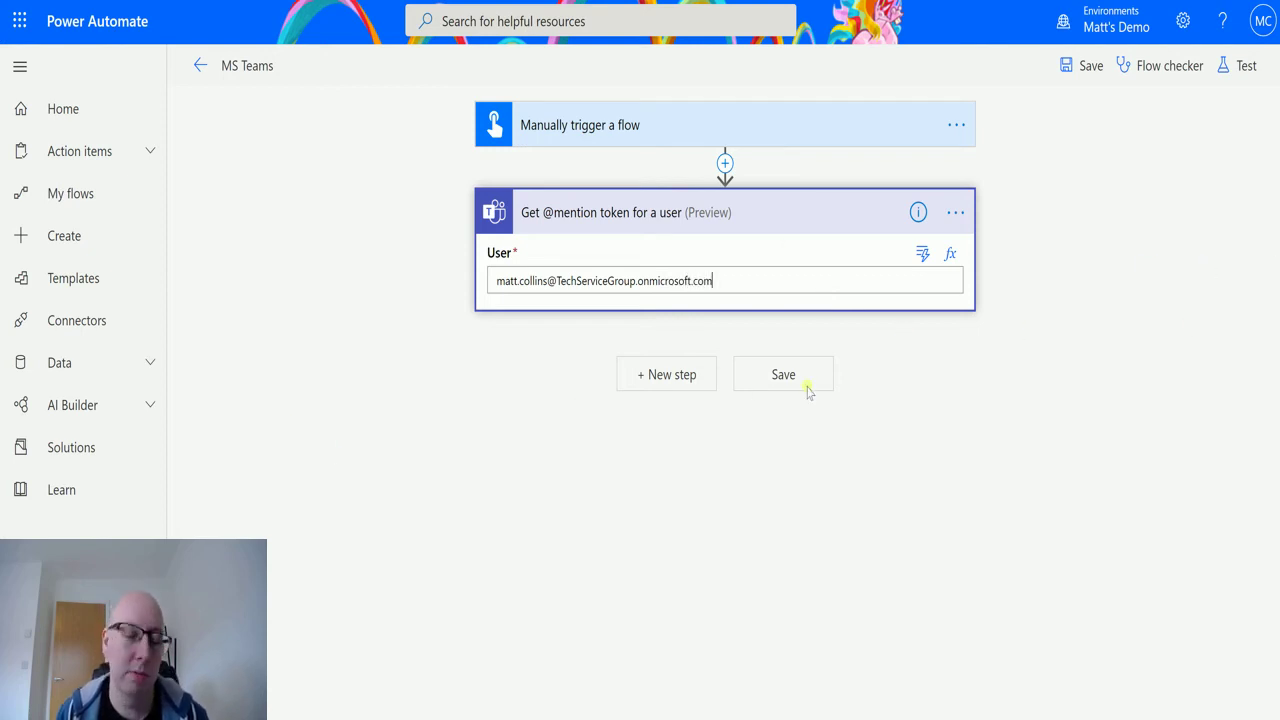
- Add a Microsoft Teams 'Post a message (V3)' action after the mention token step
left_click(676, 383)
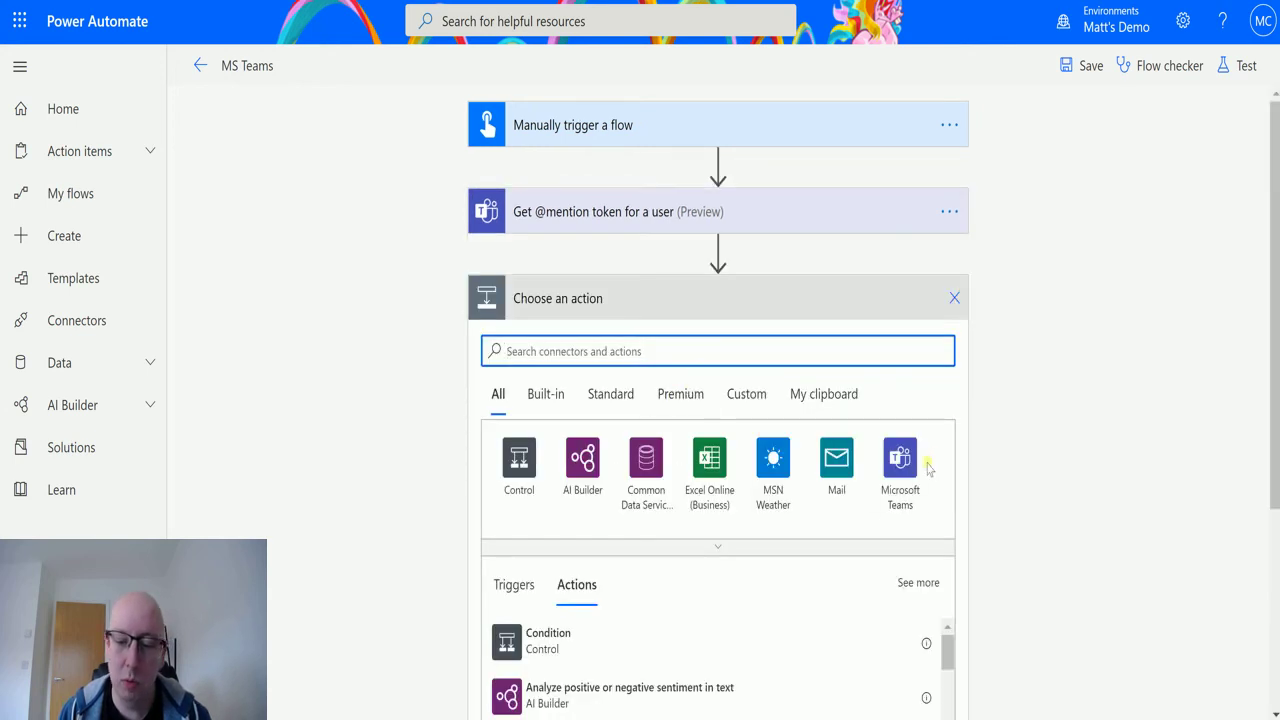
left_click(904, 466)
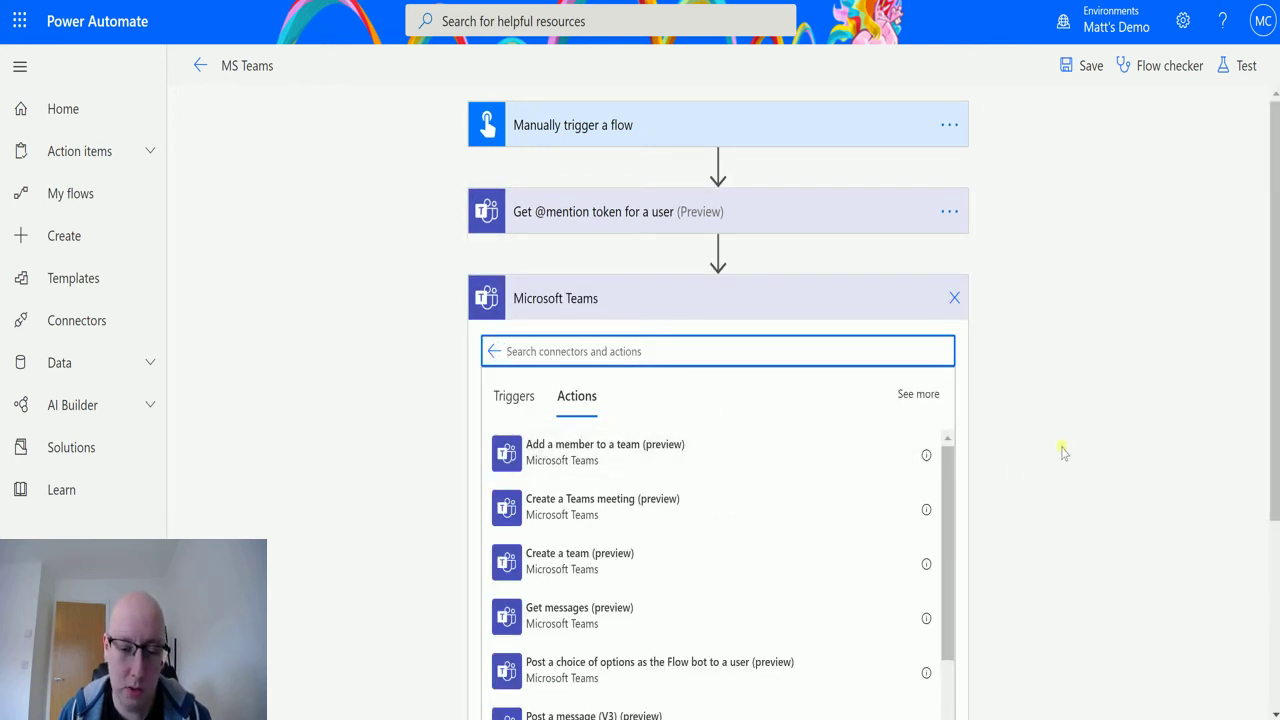
scroll(1060, 449, "down", 1)
scroll(603, 495, "down", 1)
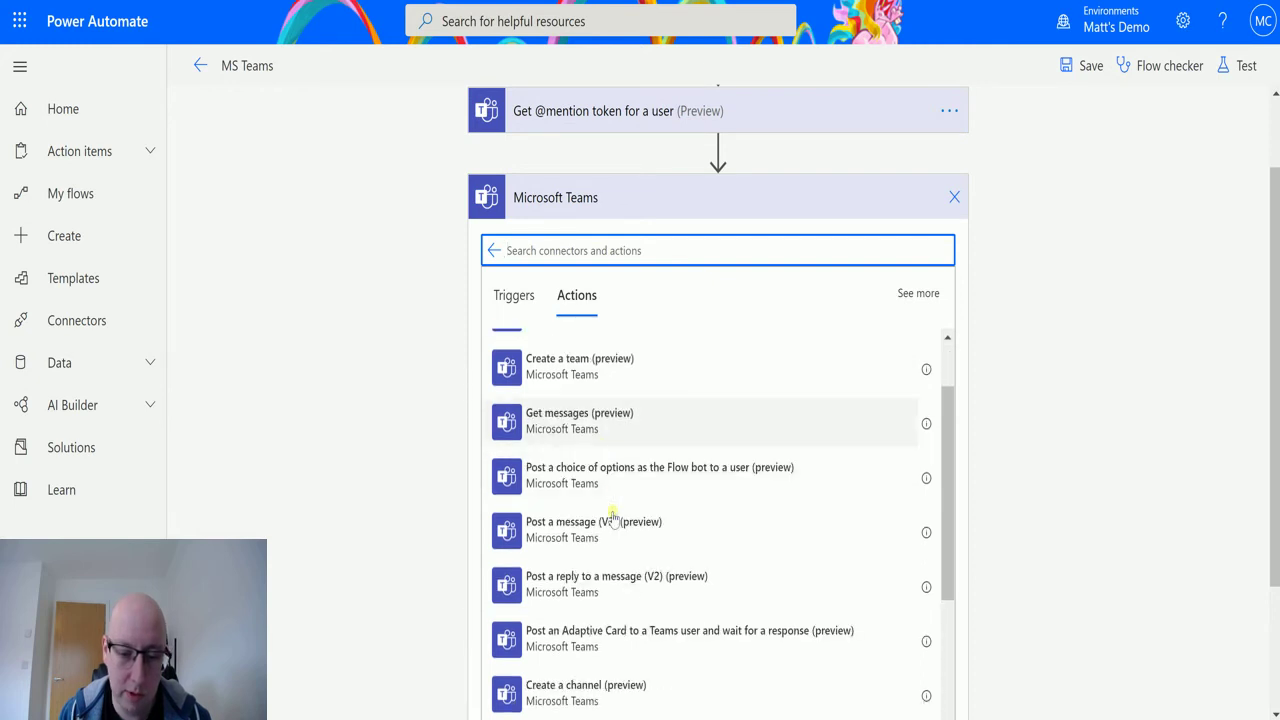
left_click(763, 505)
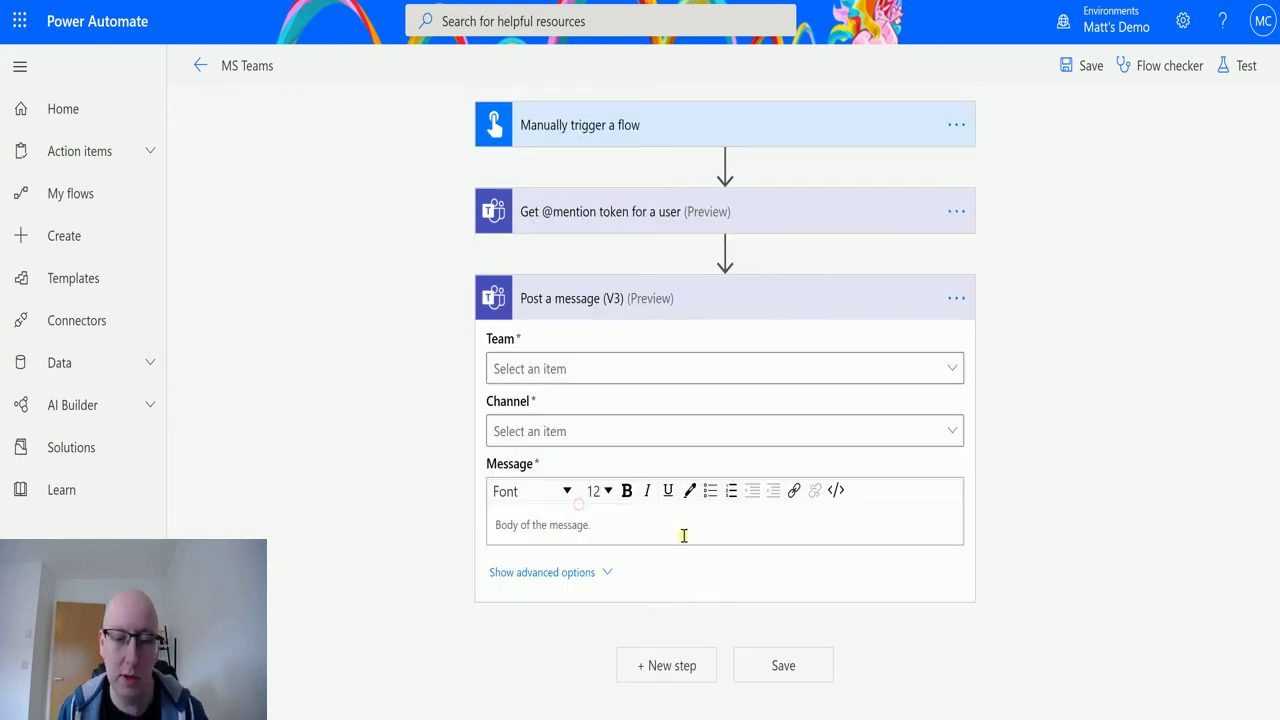
- Set the post's Team to MCJ Demo Team and its Channel to General
left_click(668, 368)
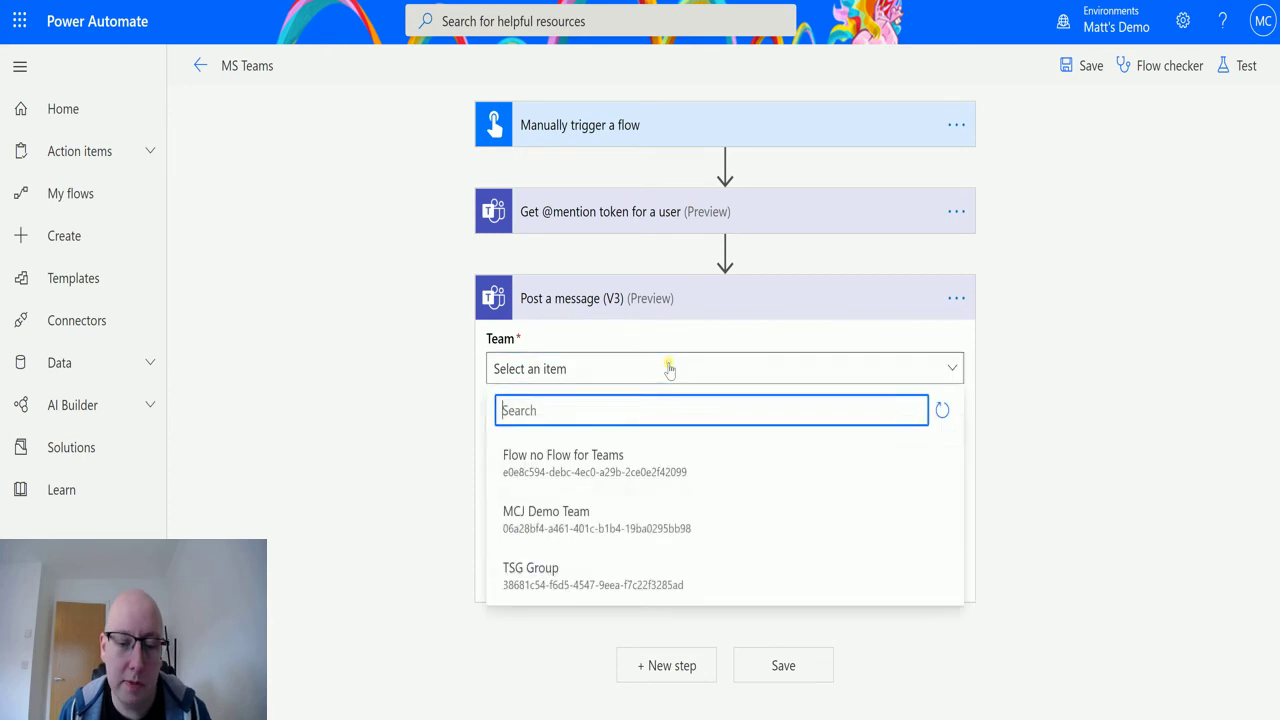
left_click(612, 525)
left_click(945, 431)
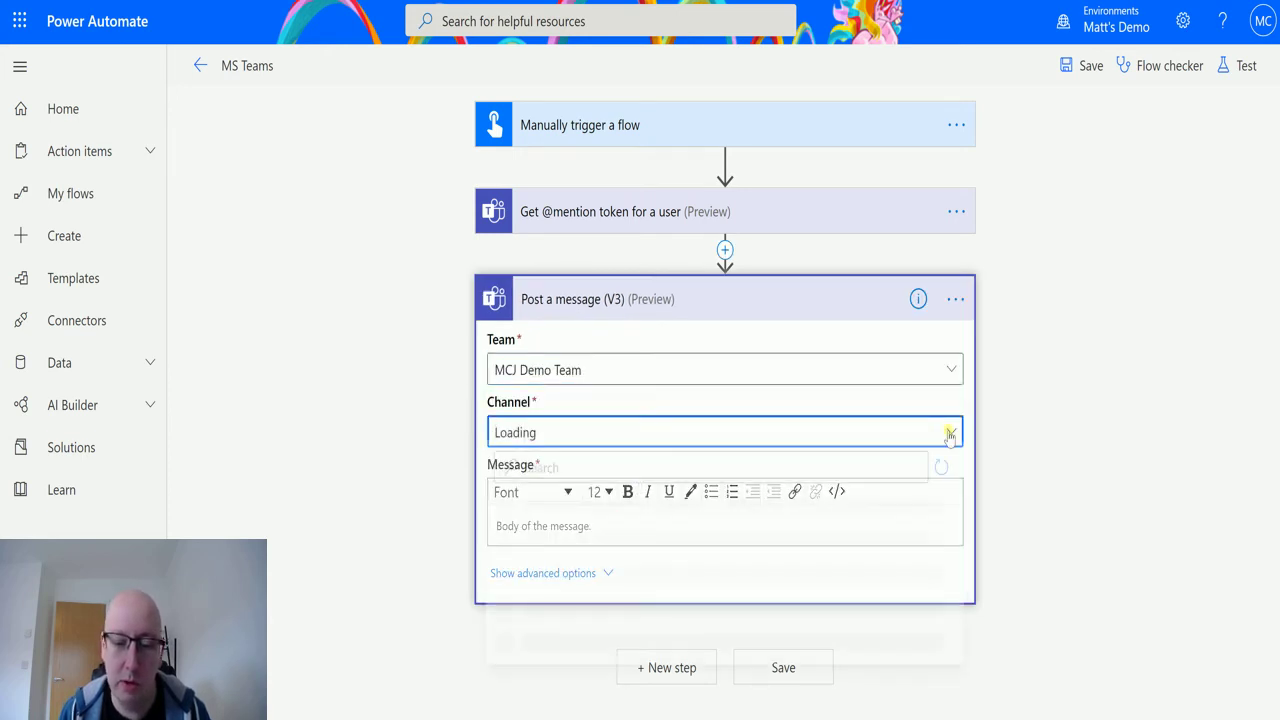
left_click(610, 532)
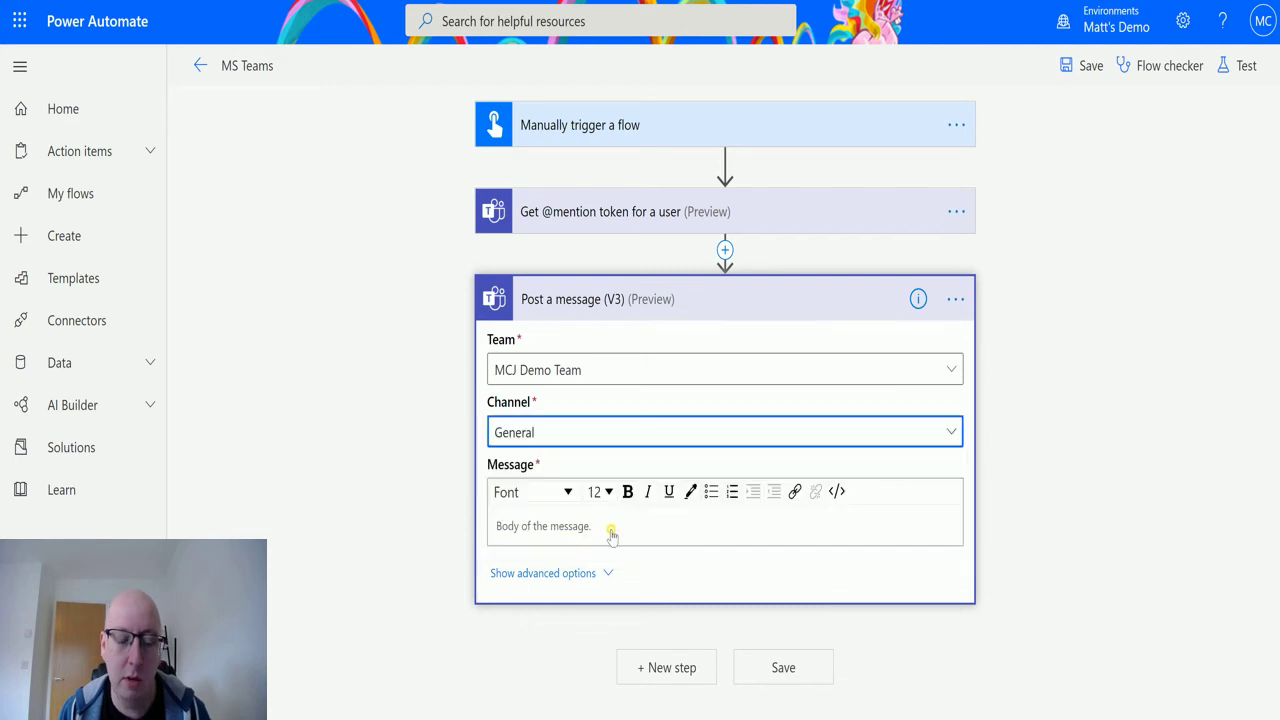
left_click(618, 525)
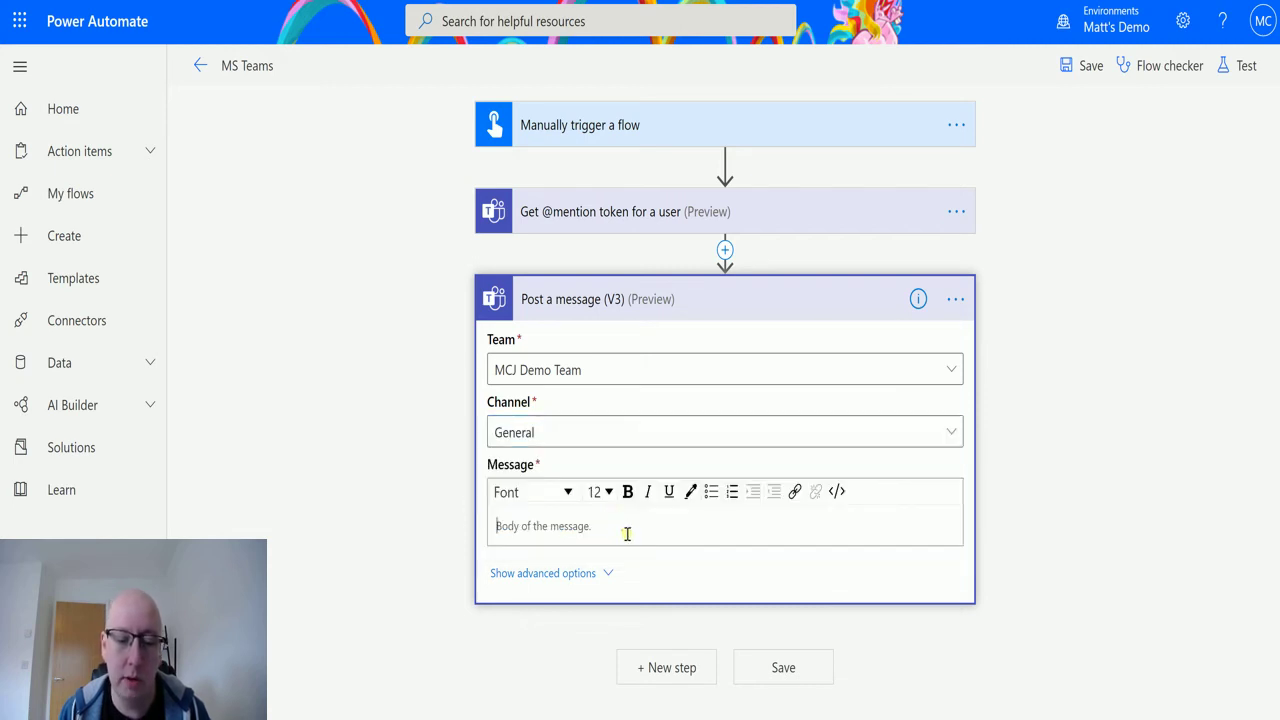
type("Hey")
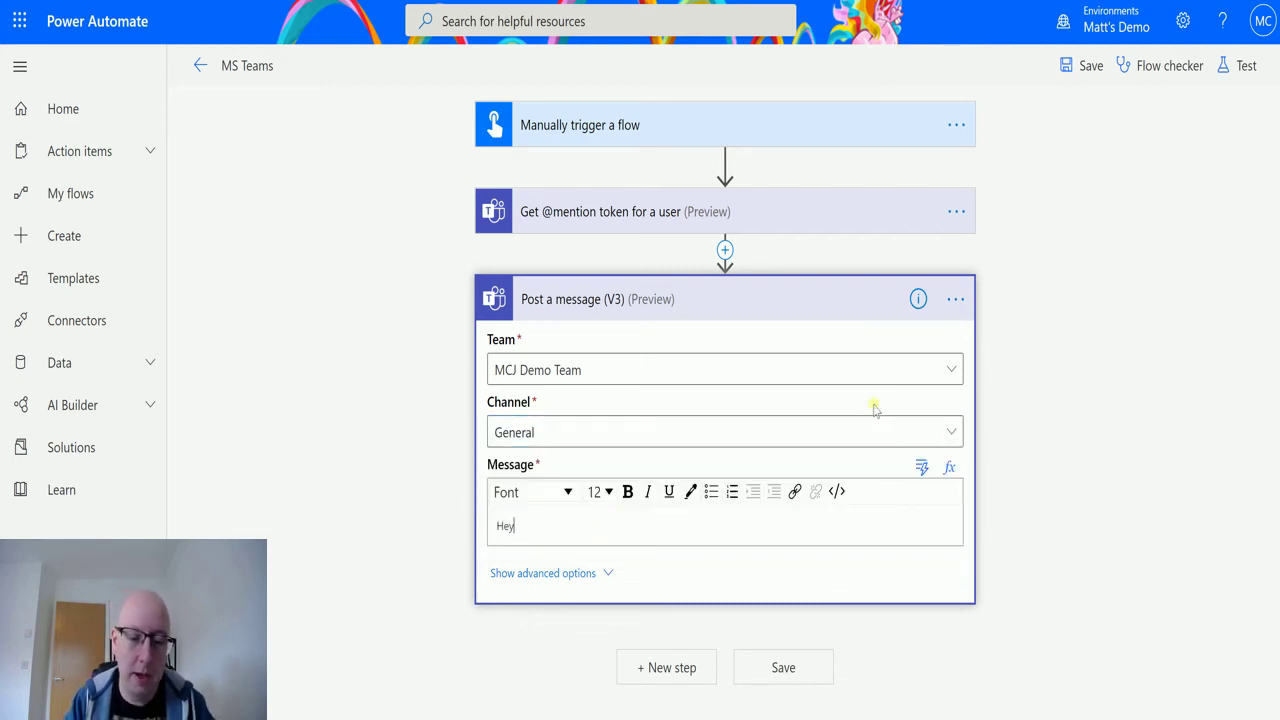
key("slash")
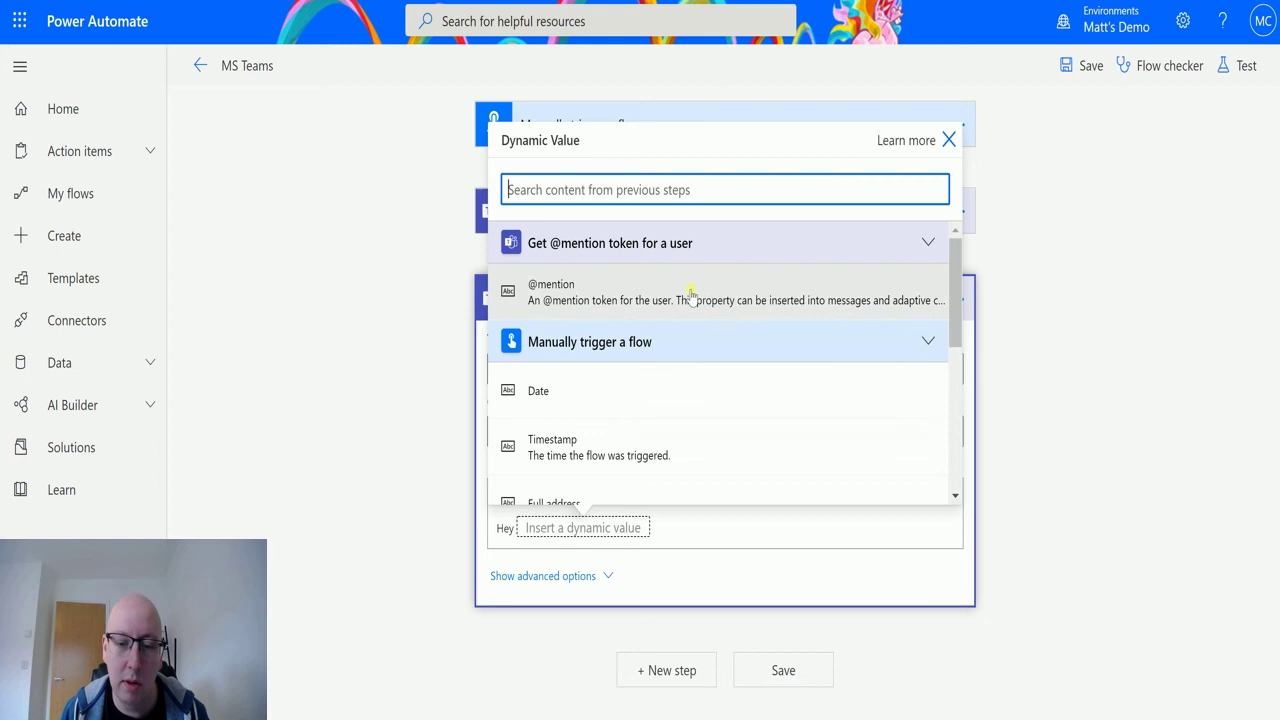
left_click(620, 290)
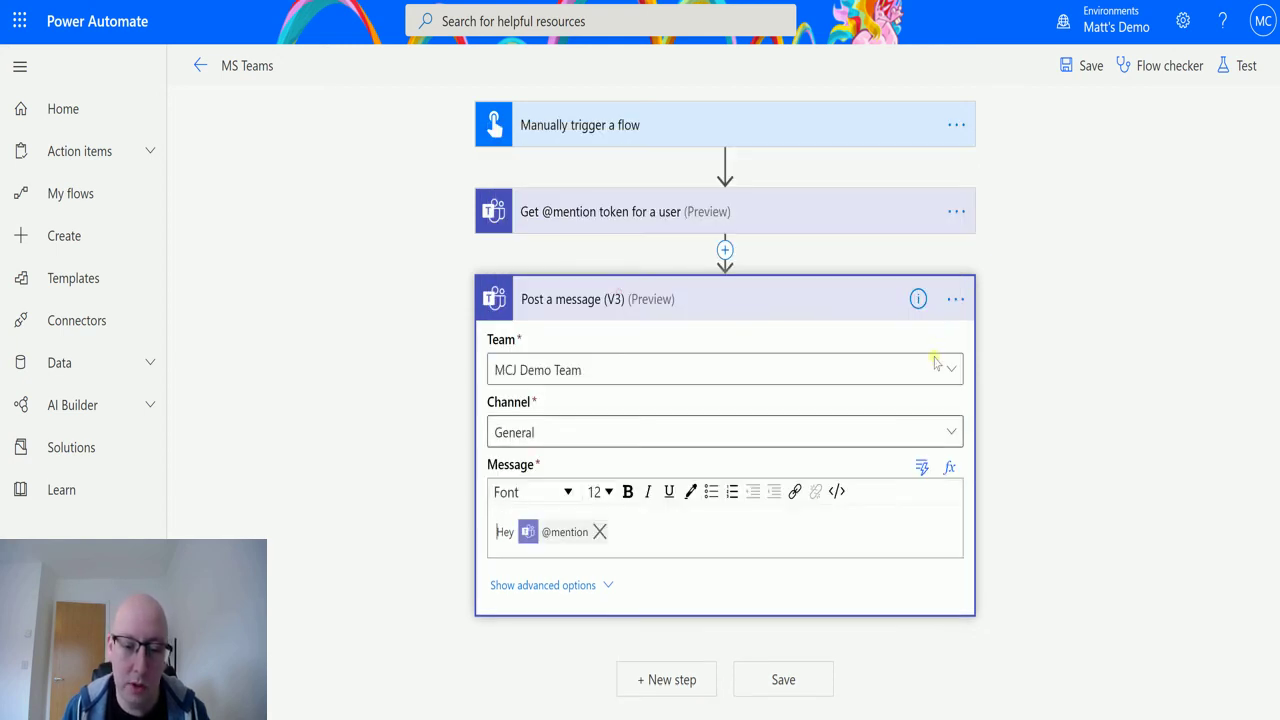
left_click(697, 538)
type("c")
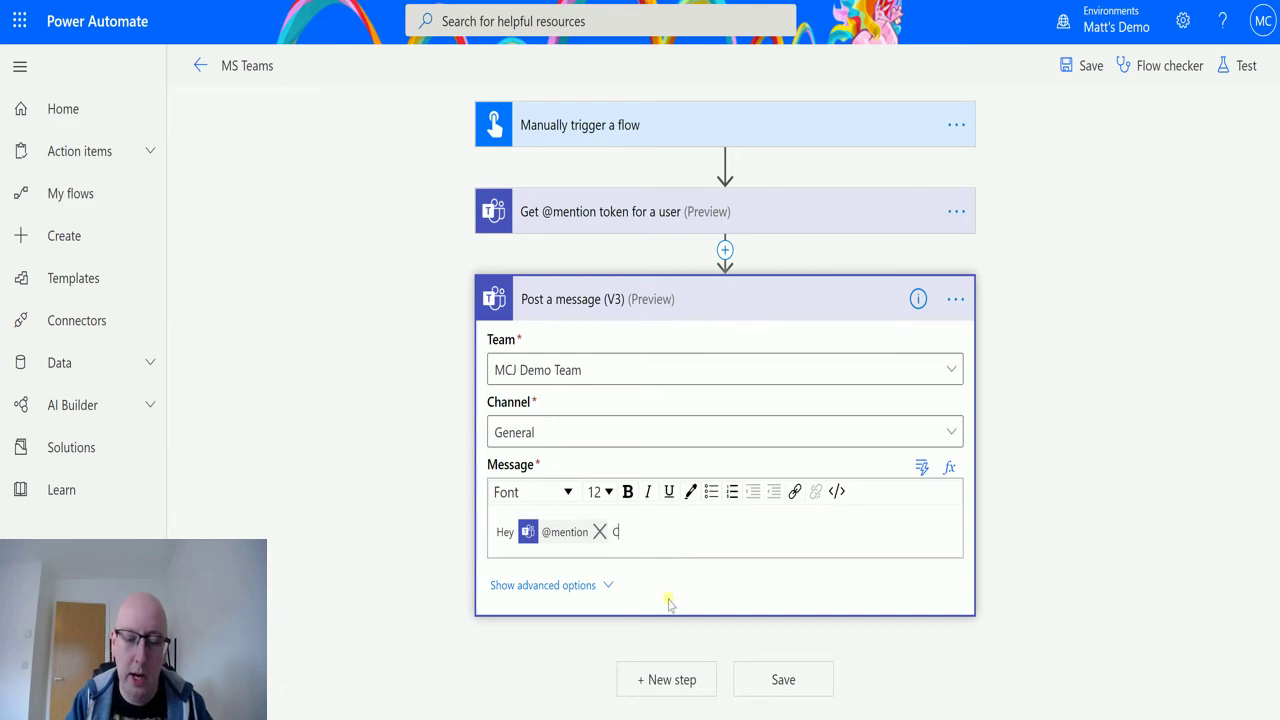
type("an you give me a ")
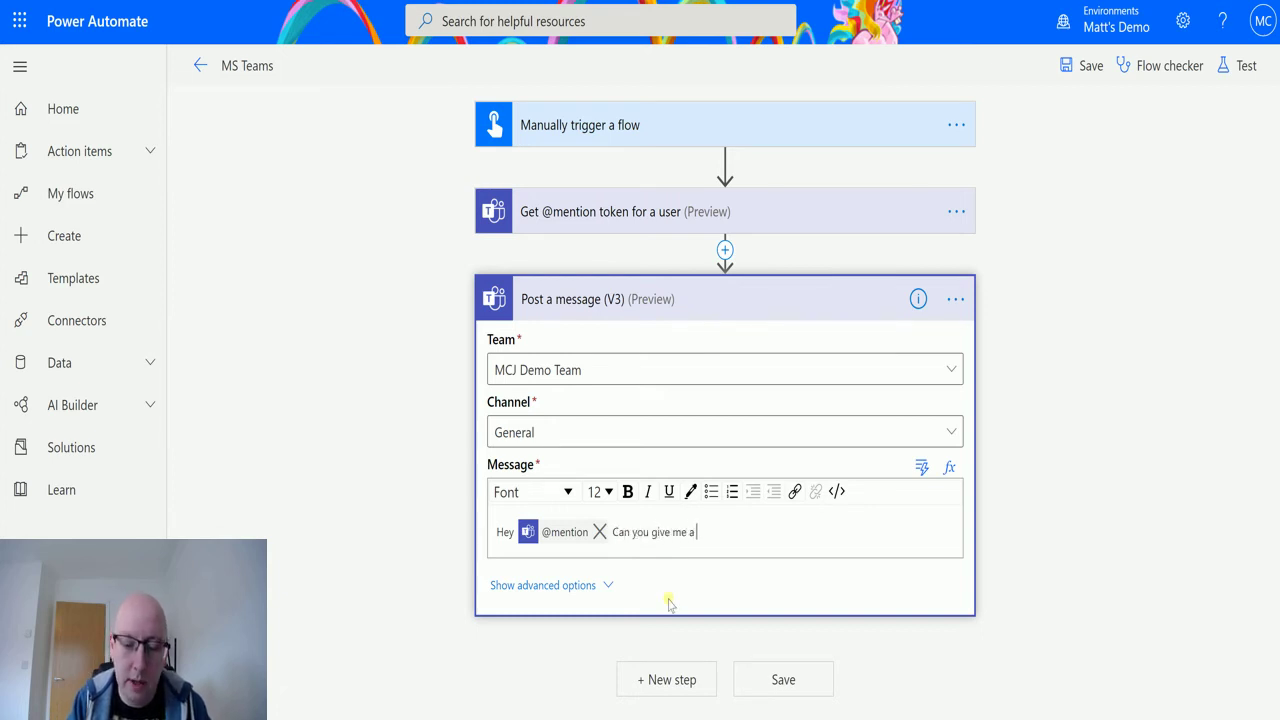
type("call when ")
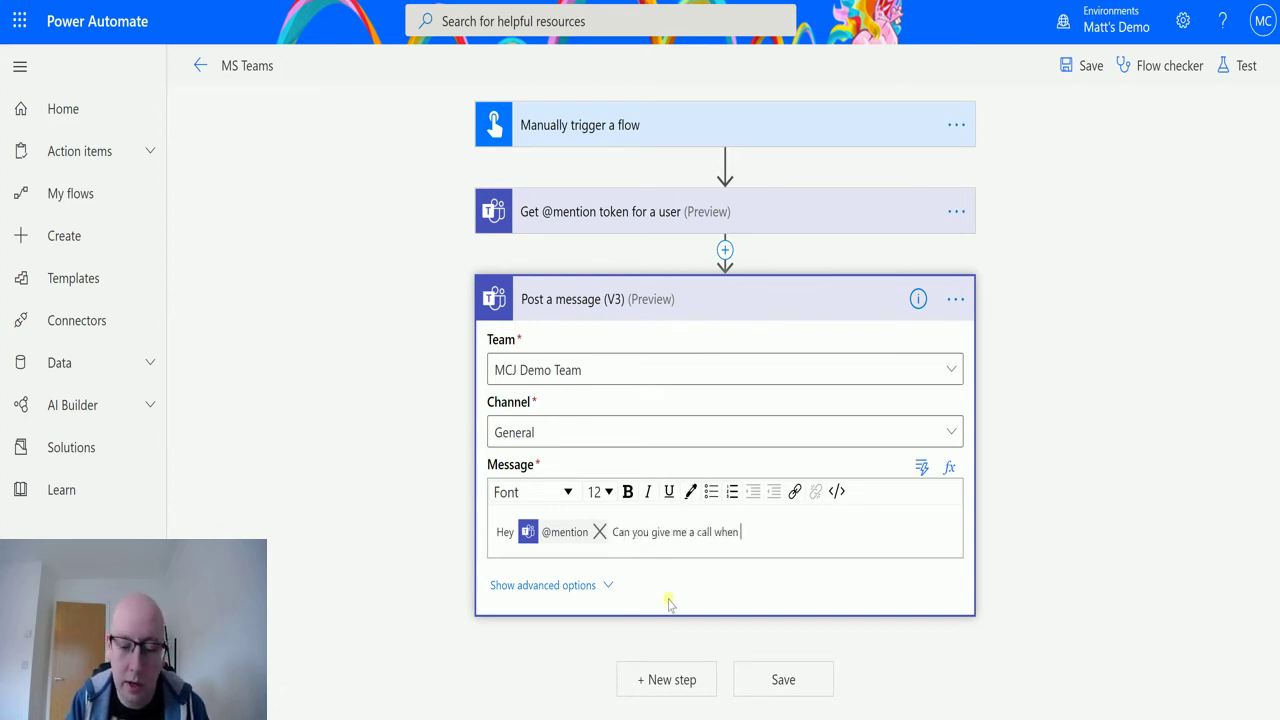
type("you are back")
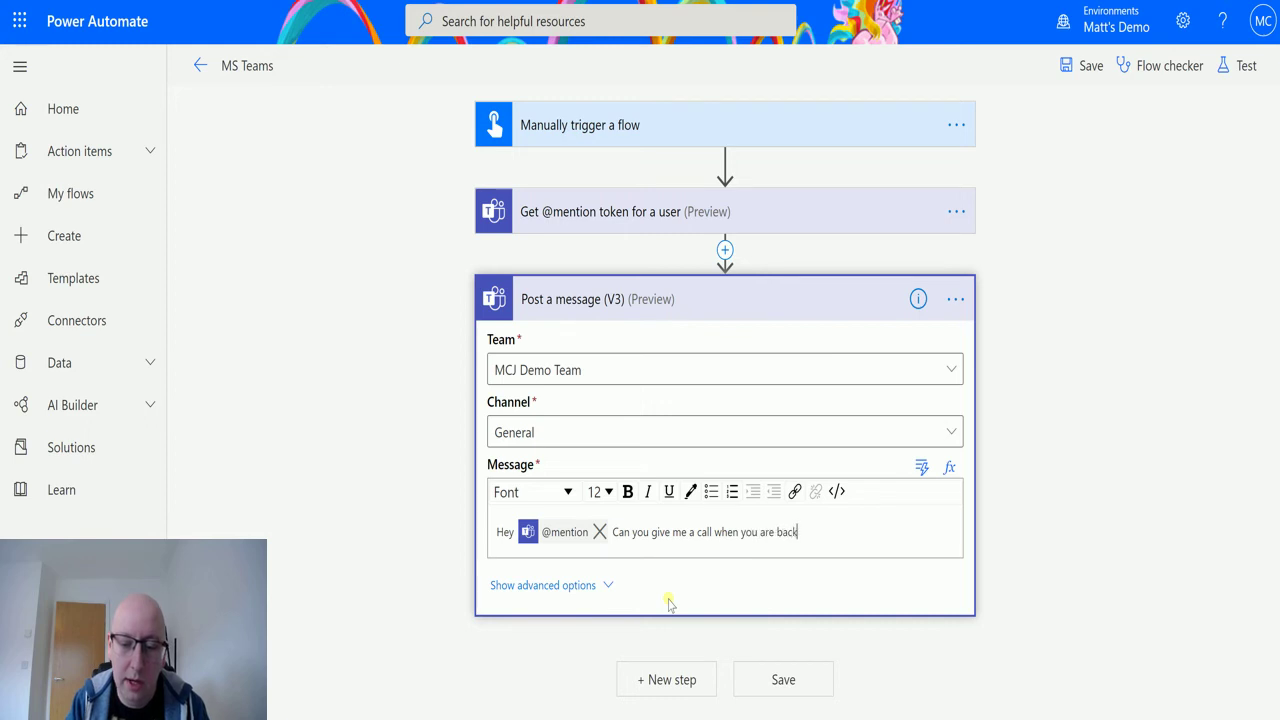
type(" in the office.?")
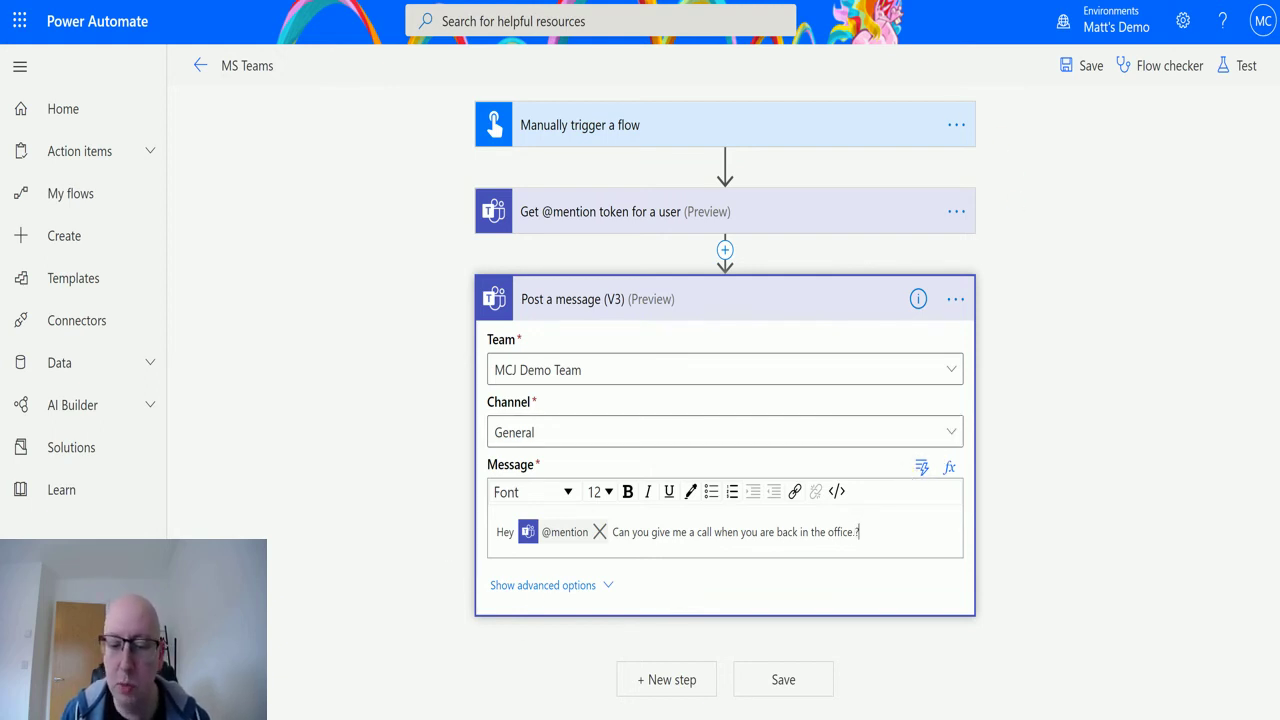
- Save and test the flow with a manual trigger, entering 'sa' as the trigger input, and check the run
left_click(1246, 65)
left_click(1066, 118)
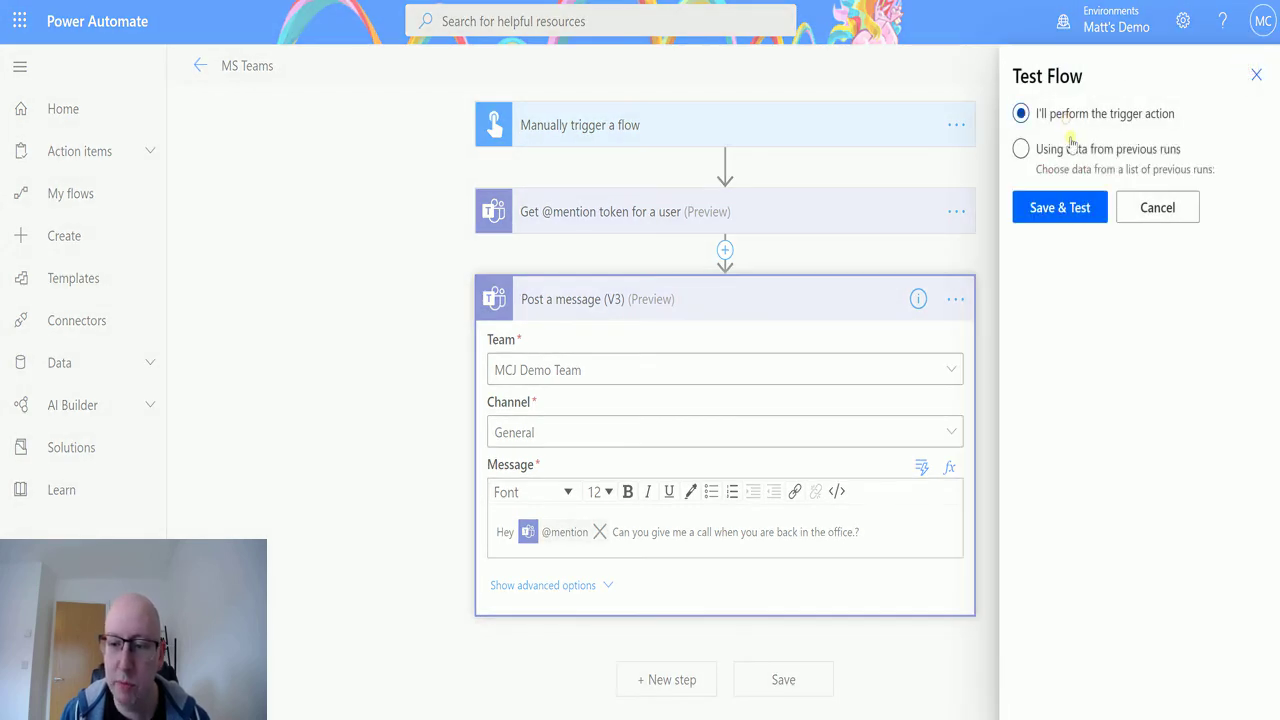
left_click(1062, 207)
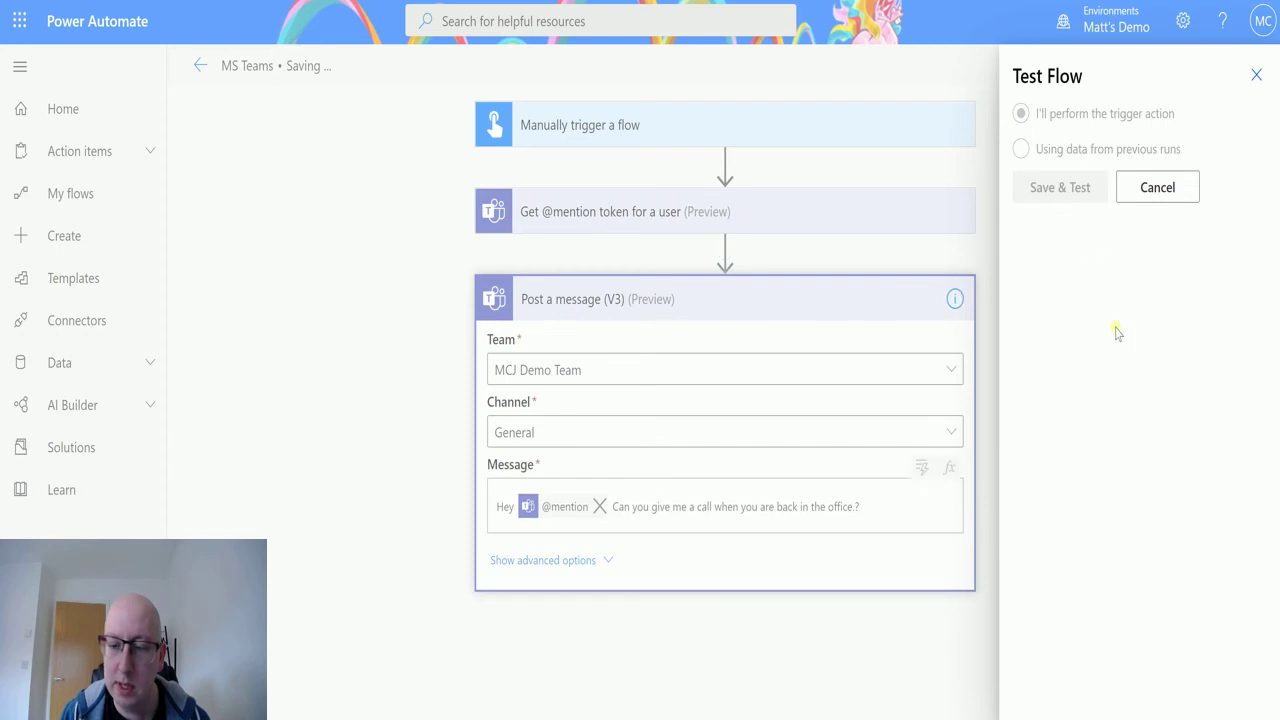
left_click(1131, 254)
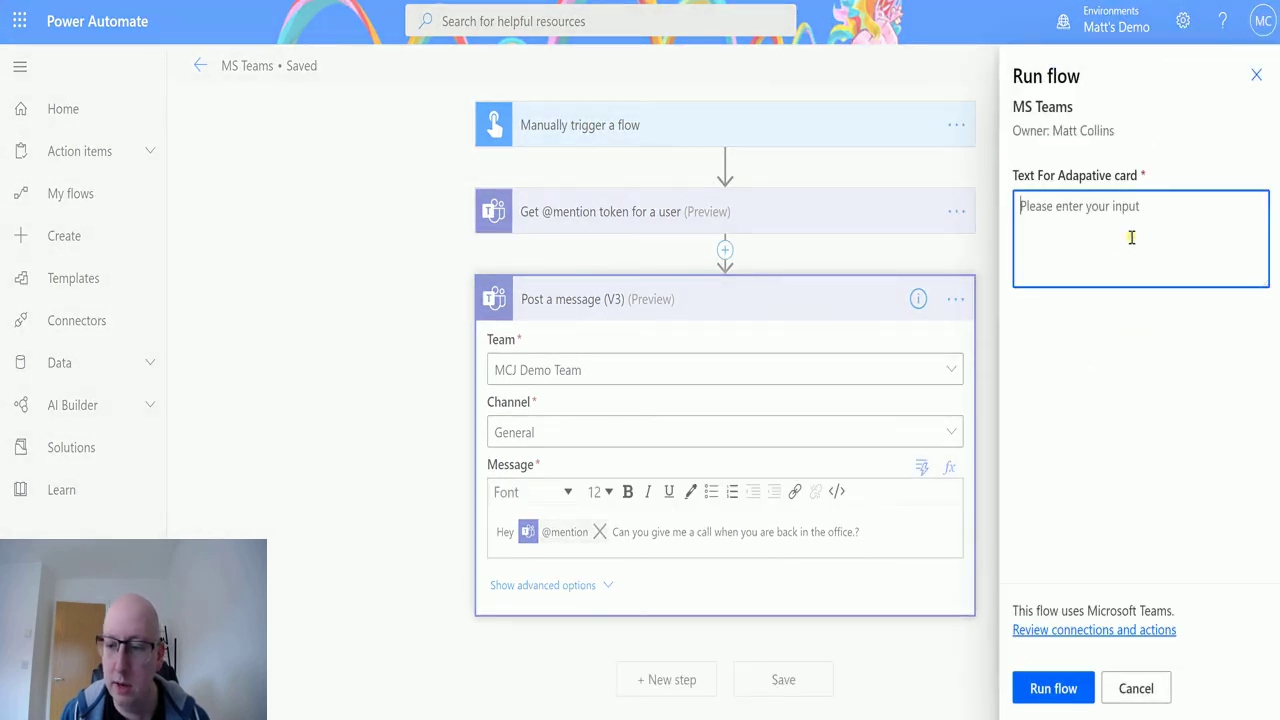
type("sa")
left_click(1080, 687)
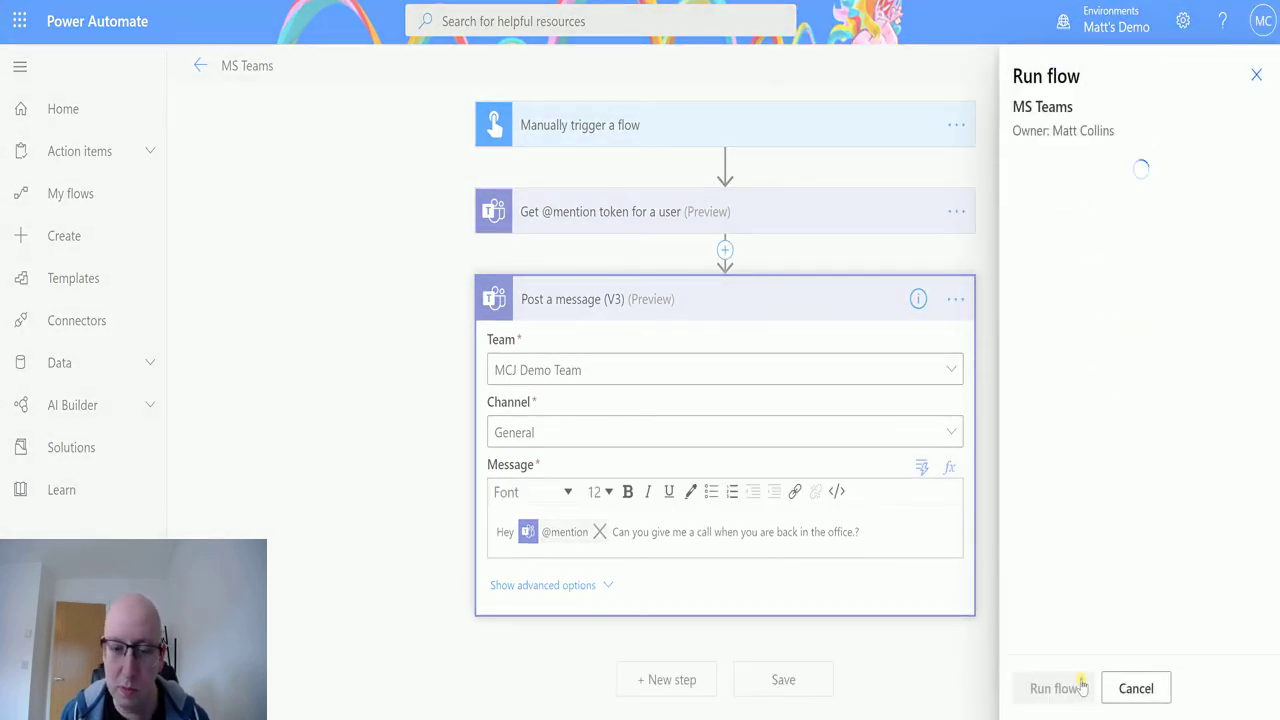
left_click(1057, 690)
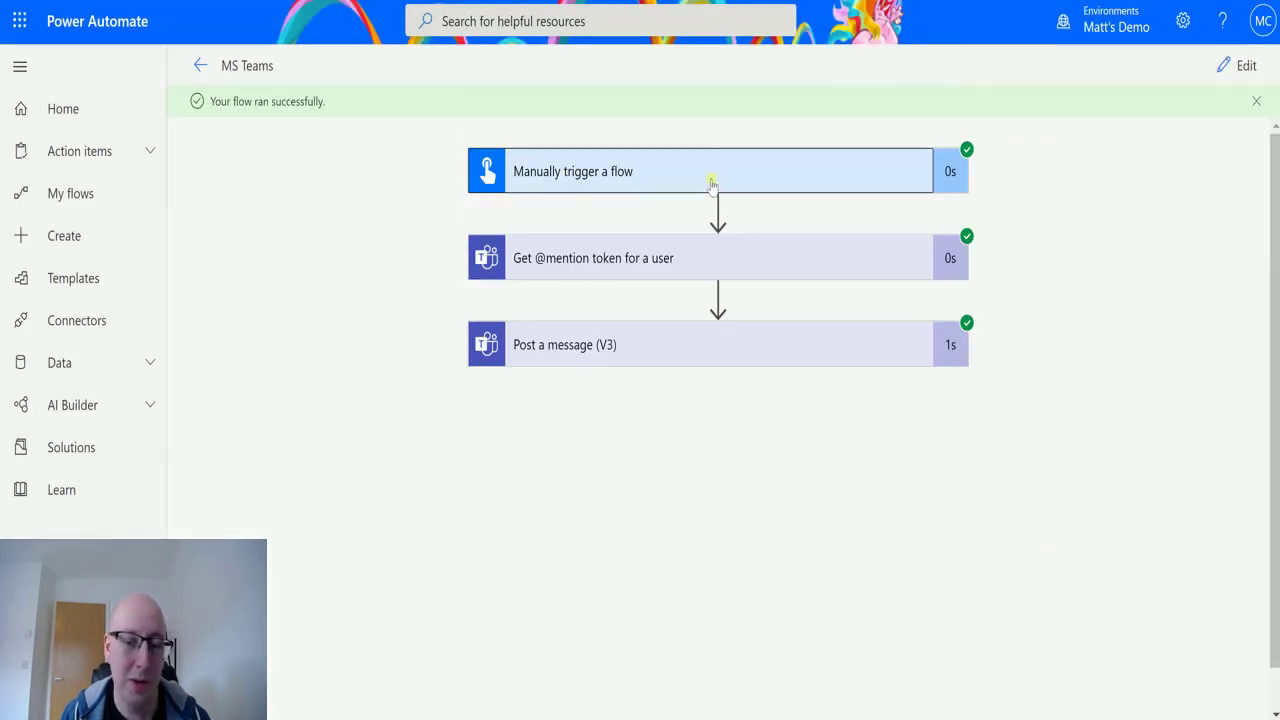
left_click(596, 176)
left_click(682, 168)
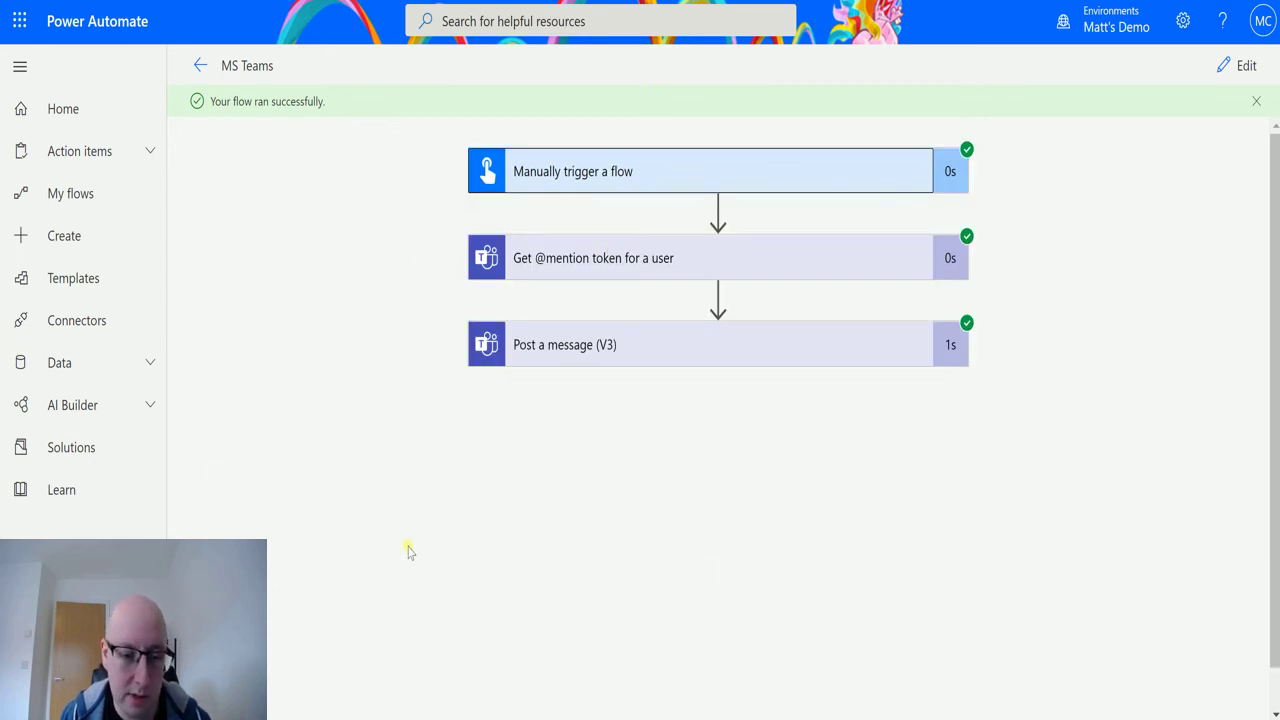
key("alt+Tab")
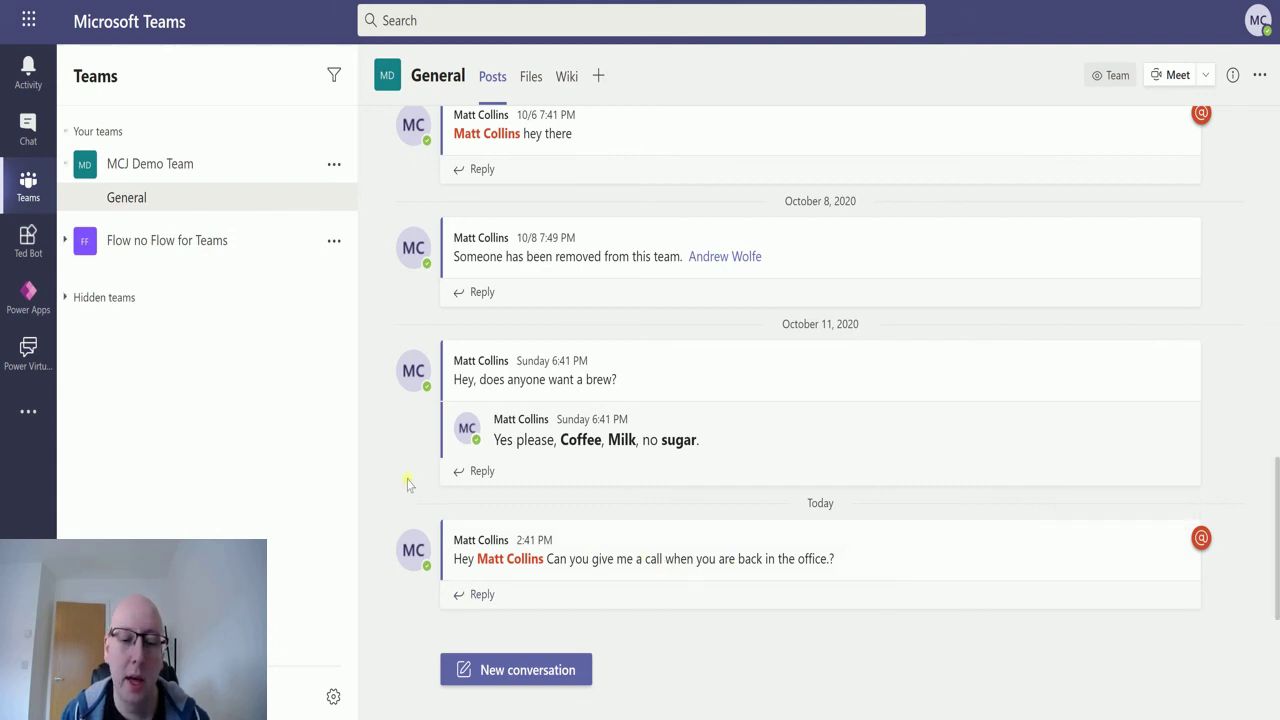
mouse_move(401, 561)
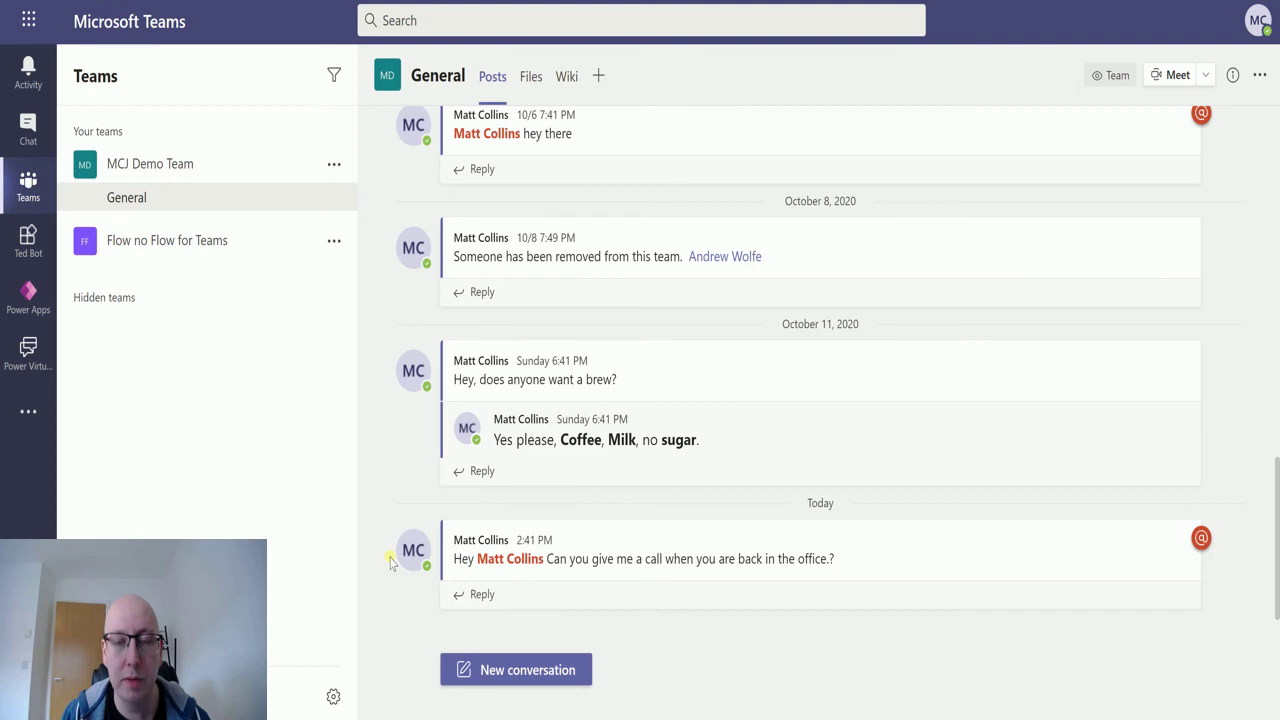